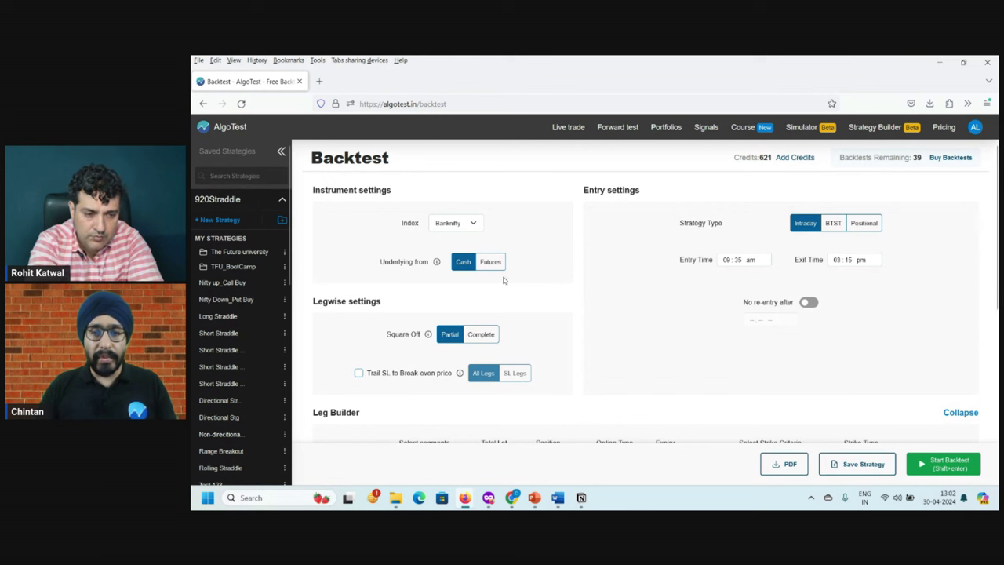
Step: Set the intraday strategy's entry time to 10:30 am and its exit time to 03:00 pm
{"action": "left_click", "coordinate": [726, 266]}
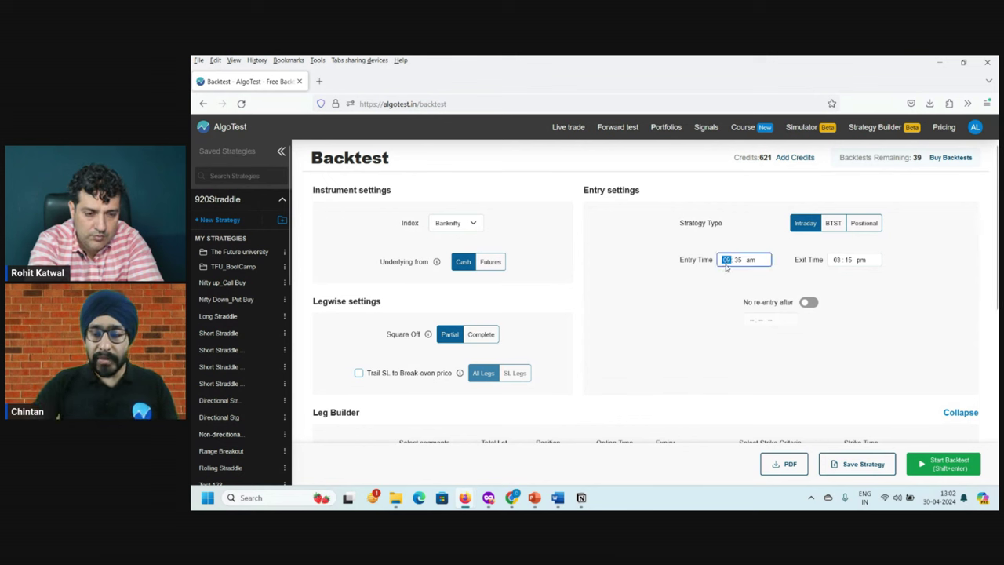
{"action": "type", "text": "1030"}
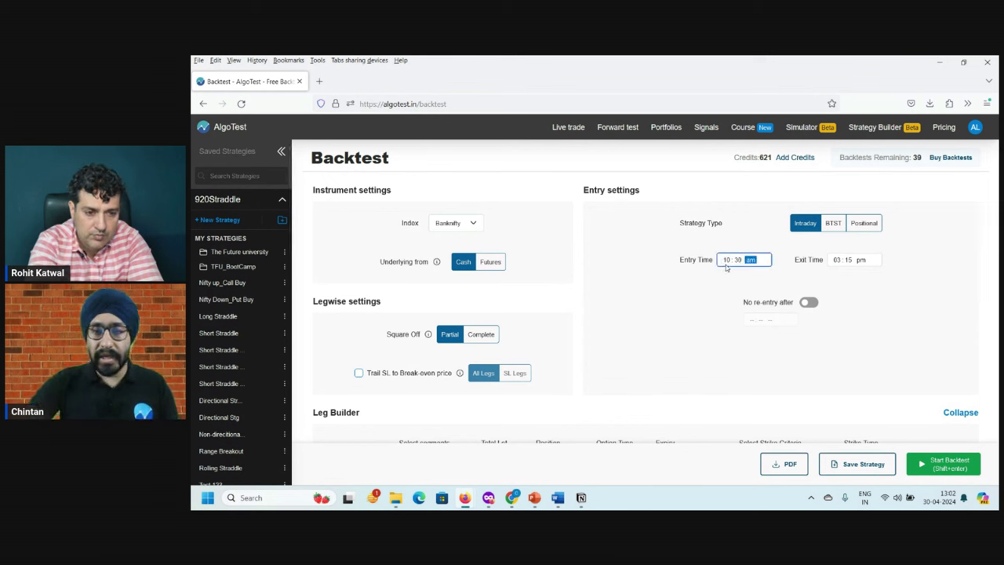
{"action": "left_click", "coordinate": [701, 319]}
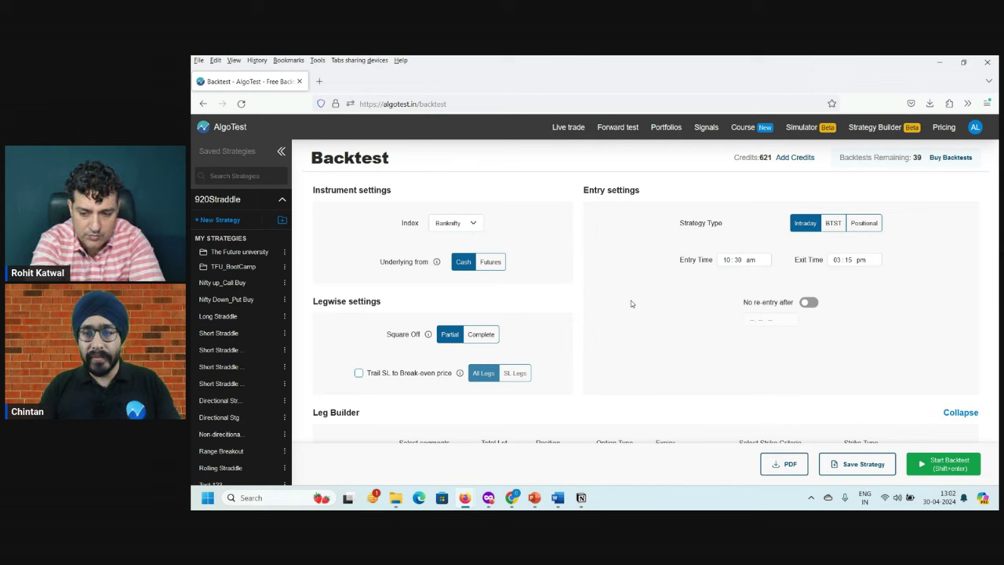
{"action": "left_click", "coordinate": [847, 262]}
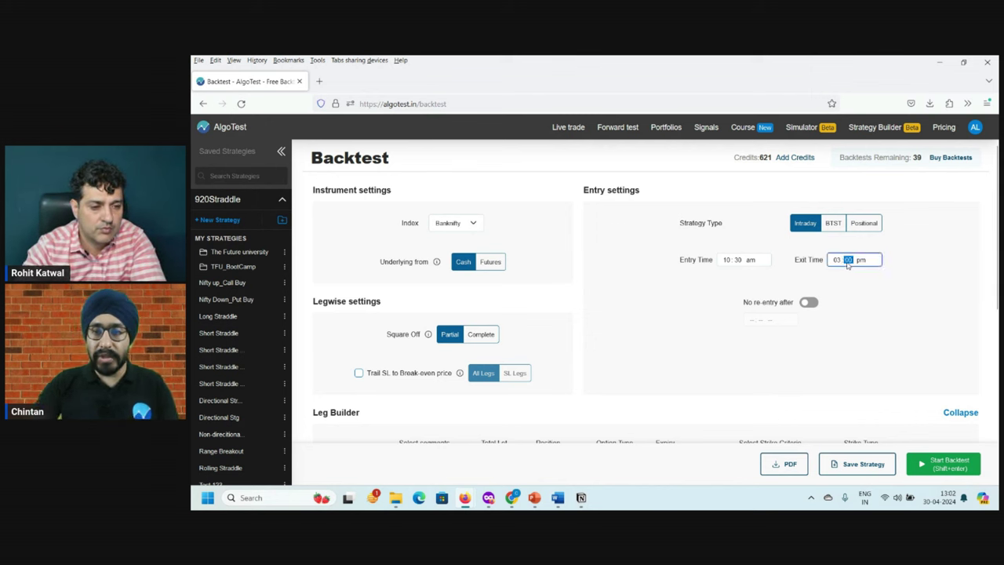
{"action": "type", "text": "00"}
{"action": "left_click", "coordinate": [856, 298]}
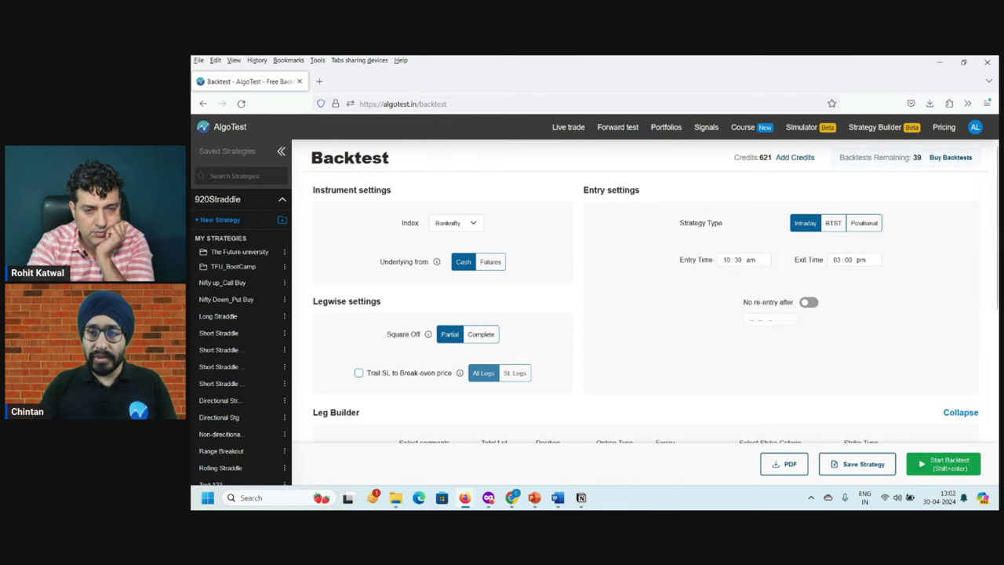
Step: Add two one-lot weekly ATM option legs to the strategy: a sell call and a sell put
{"action": "scroll", "coordinate": [886, 235], "scroll_direction": "down", "scroll_amount": 2}
{"action": "scroll", "coordinate": [651, 294], "scroll_direction": "down", "scroll_amount": 4}
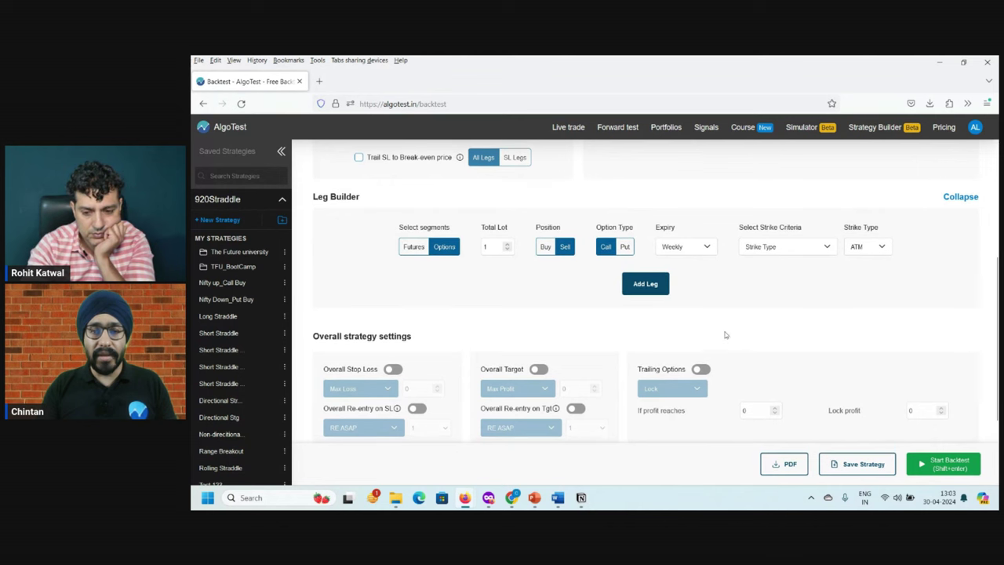
{"action": "left_click", "coordinate": [646, 284]}
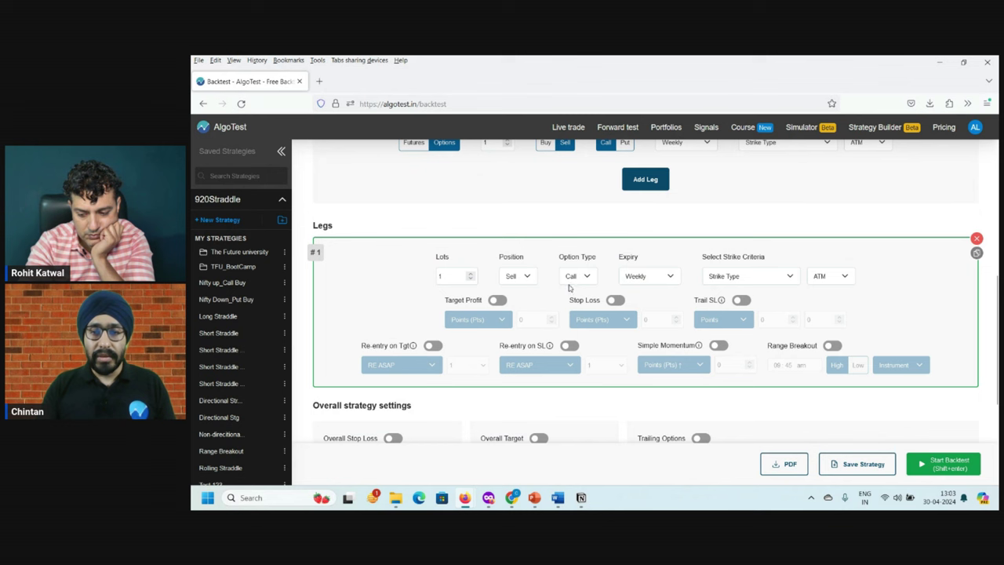
{"action": "scroll", "coordinate": [673, 189], "scroll_direction": "up", "scroll_amount": 2}
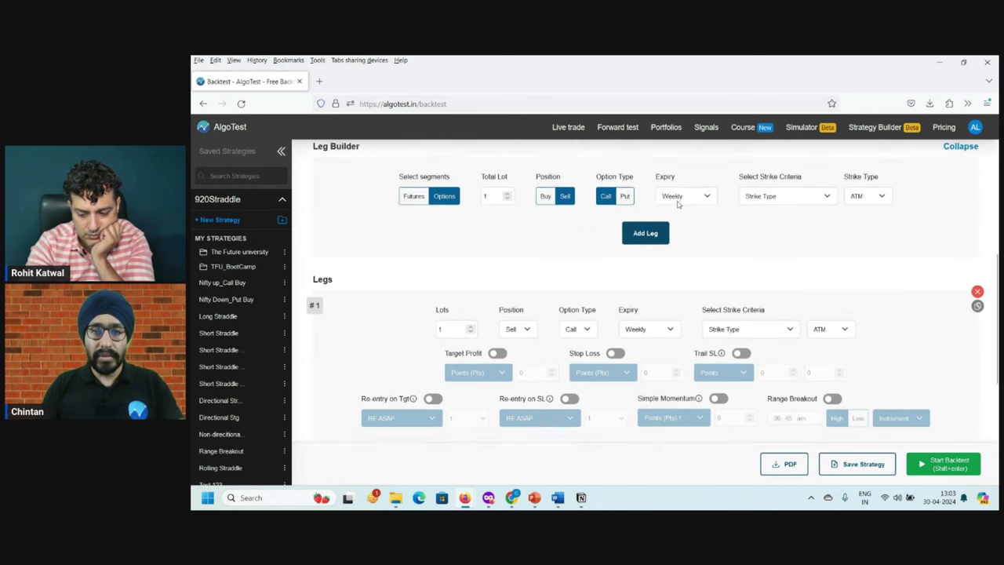
{"action": "left_click", "coordinate": [625, 247]}
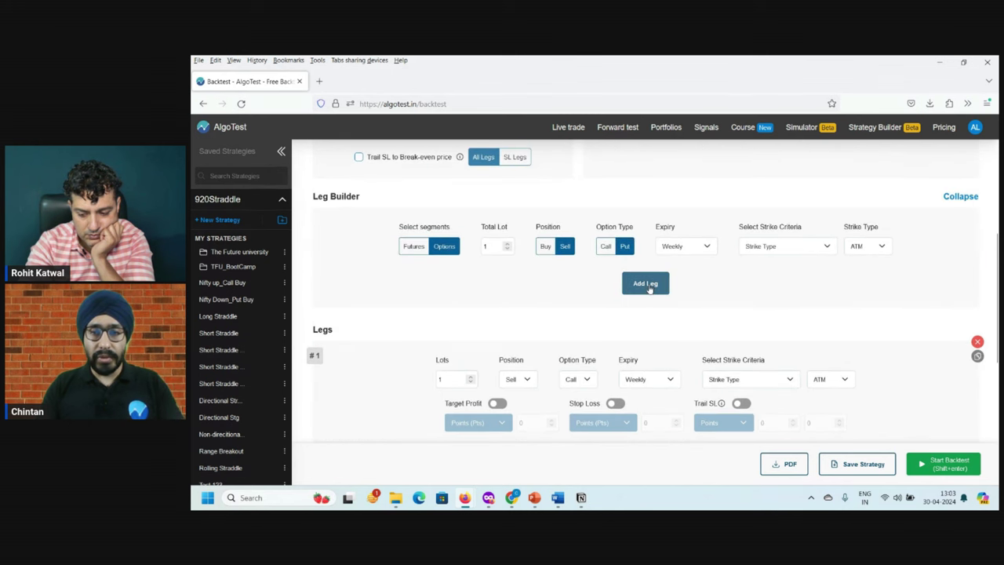
{"action": "left_click", "coordinate": [645, 284]}
{"action": "scroll", "coordinate": [787, 257], "scroll_direction": "up", "scroll_amount": 1}
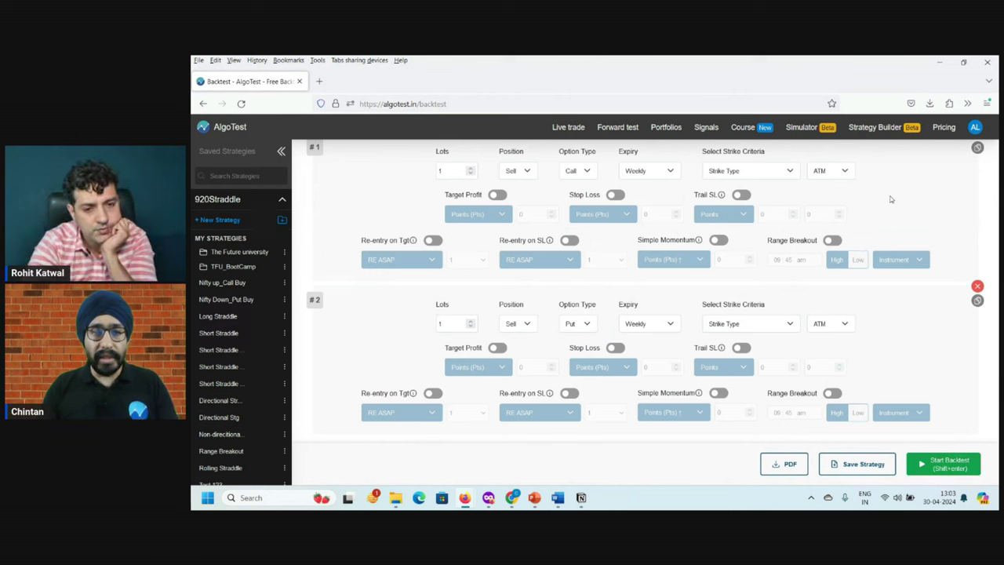
Step: Enable a percent-based stop loss of 60 on the call leg
{"action": "left_click", "coordinate": [615, 194]}
{"action": "left_click", "coordinate": [615, 217]}
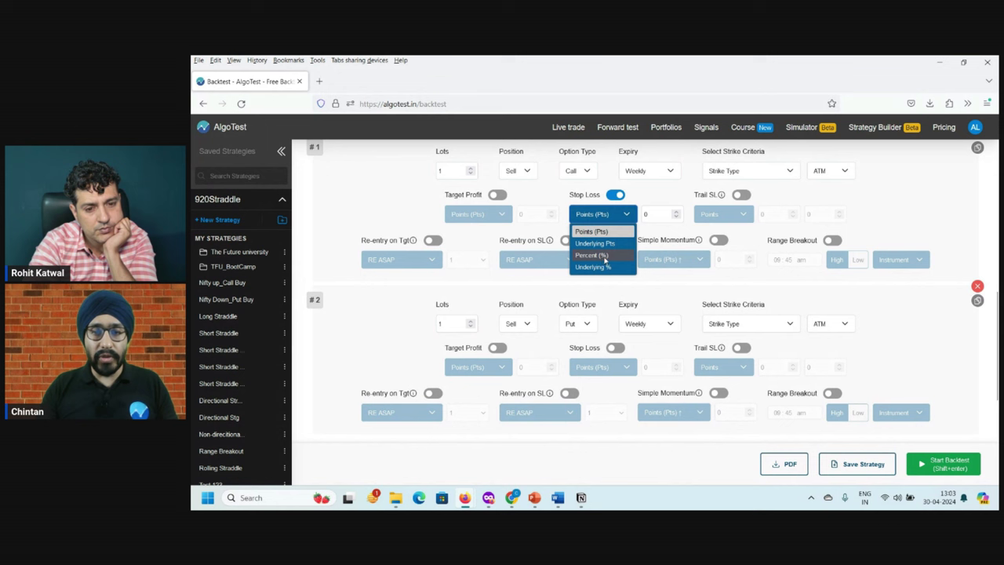
{"action": "left_click", "coordinate": [604, 257]}
{"action": "left_click", "coordinate": [657, 213]}
{"action": "type", "text": "60"}
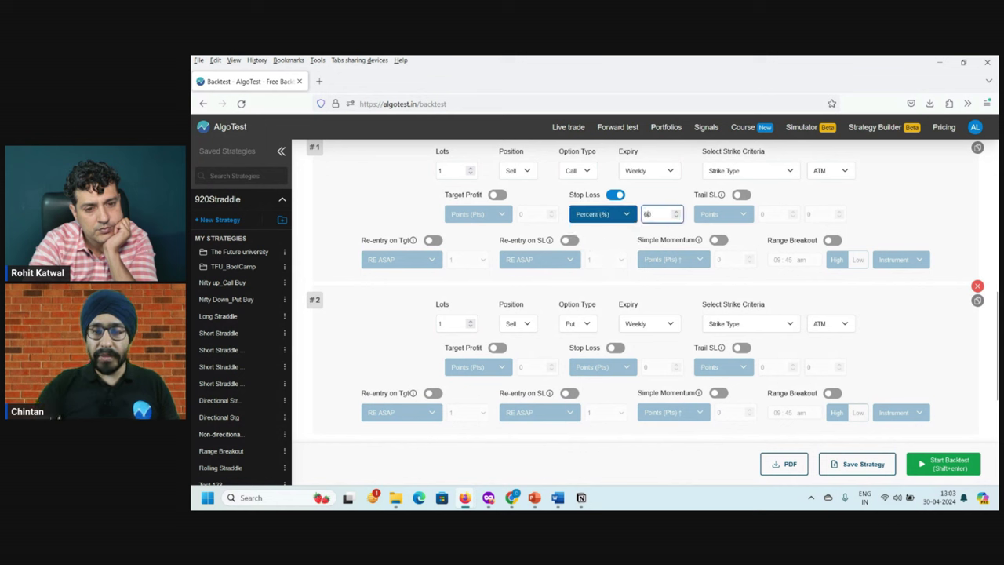
Step: Enable a percent-based stop loss of 60 on the put leg
{"action": "left_click", "coordinate": [615, 347]}
{"action": "left_click", "coordinate": [603, 367]}
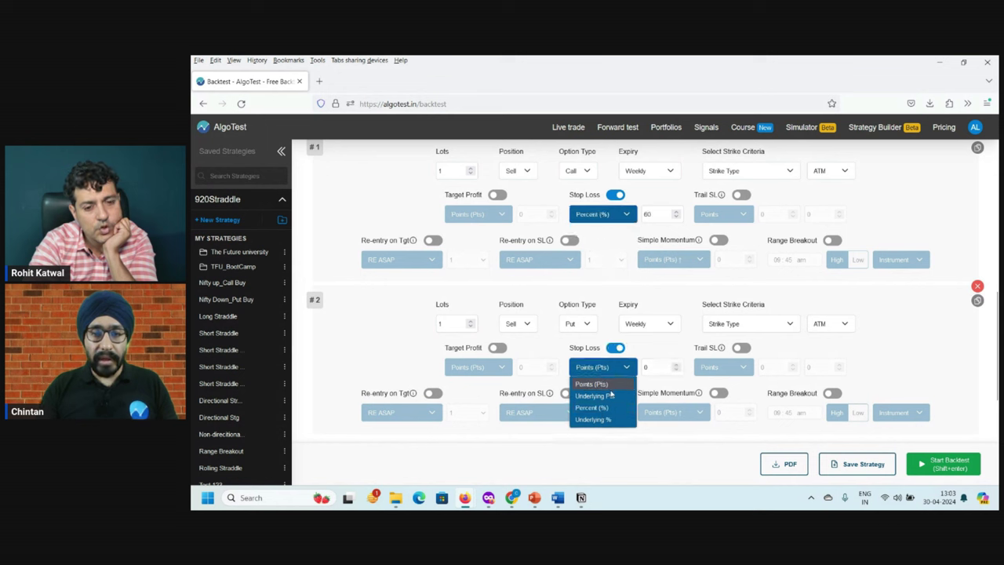
{"action": "left_click", "coordinate": [593, 407]}
{"action": "left_click", "coordinate": [655, 368]}
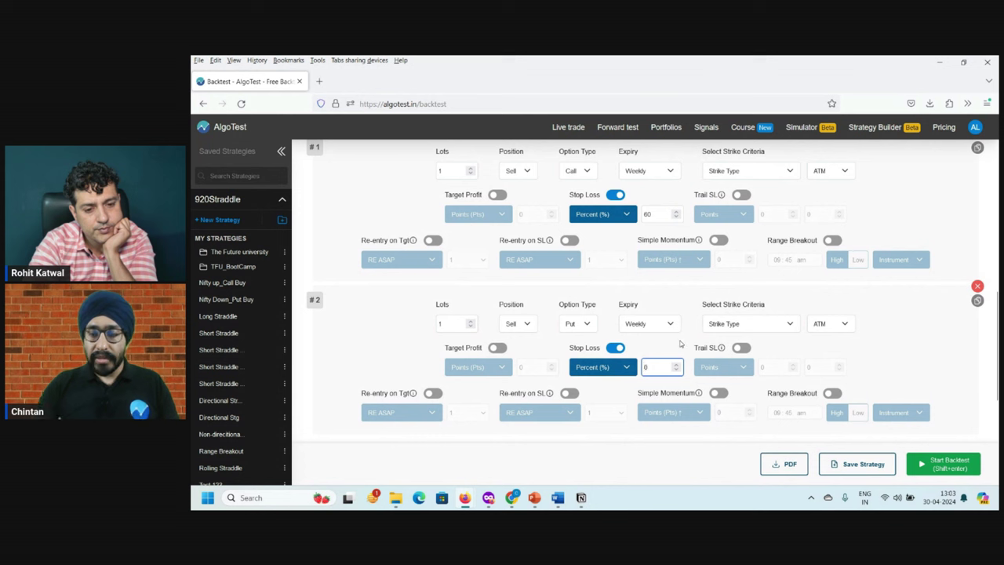
{"action": "type", "text": "60"}
{"action": "left_click", "coordinate": [327, 354]}
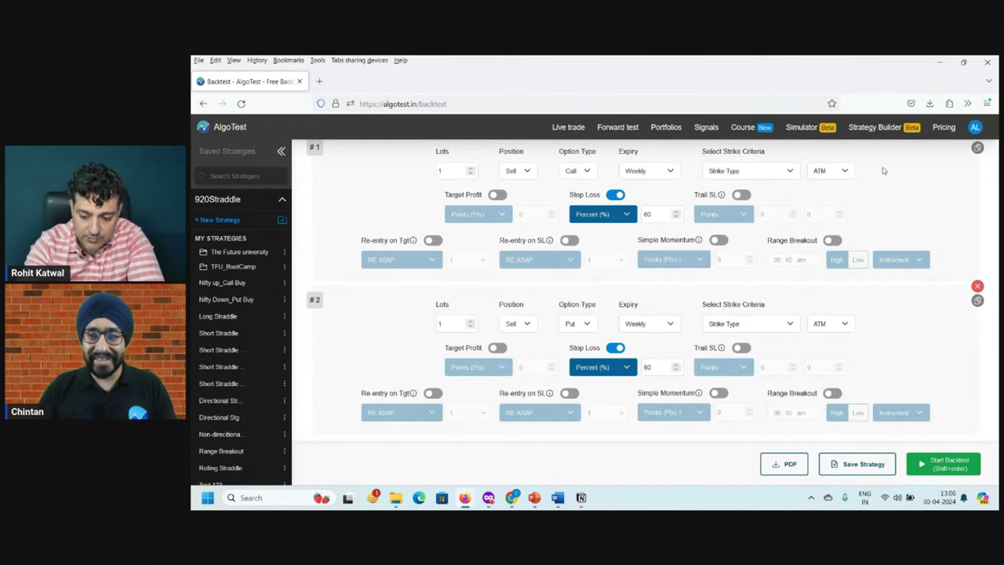
Step: Set the backtest start date to 01/01/2017 and run the backtest
{"action": "scroll", "coordinate": [982, 308], "scroll_direction": "down", "scroll_amount": 2}
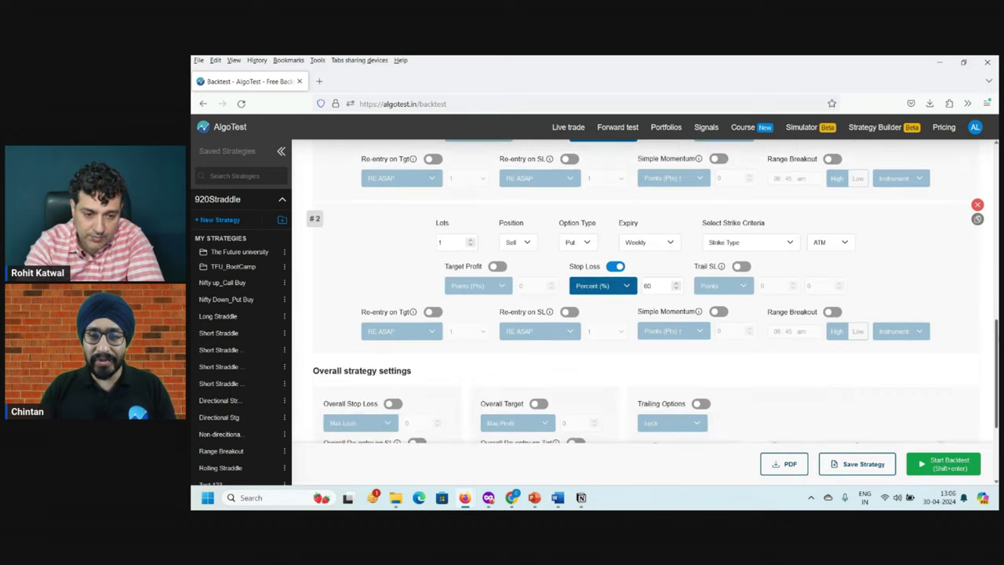
{"action": "scroll", "coordinate": [982, 307], "scroll_direction": "down", "scroll_amount": 2}
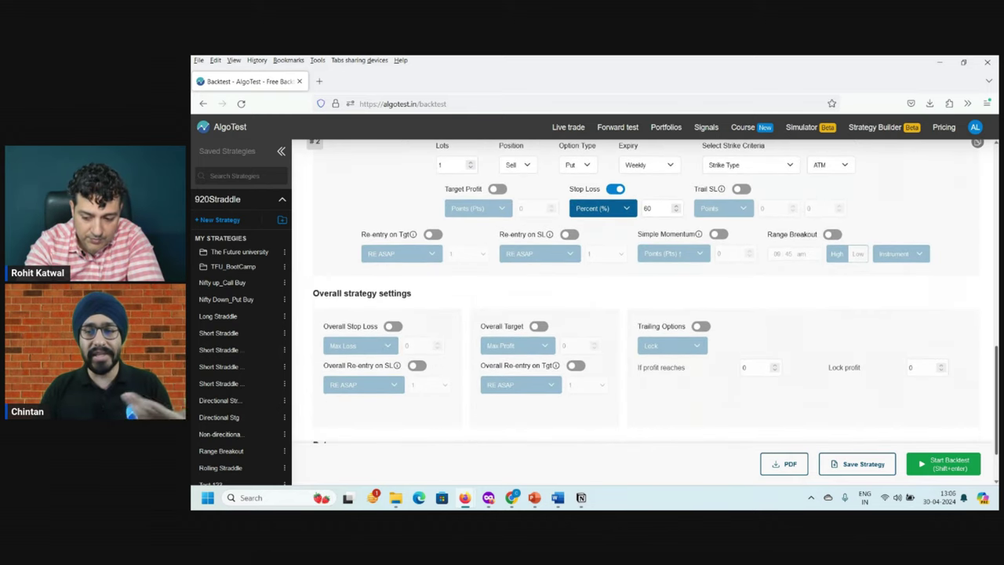
{"action": "scroll", "coordinate": [652, 299], "scroll_direction": "down", "scroll_amount": 2}
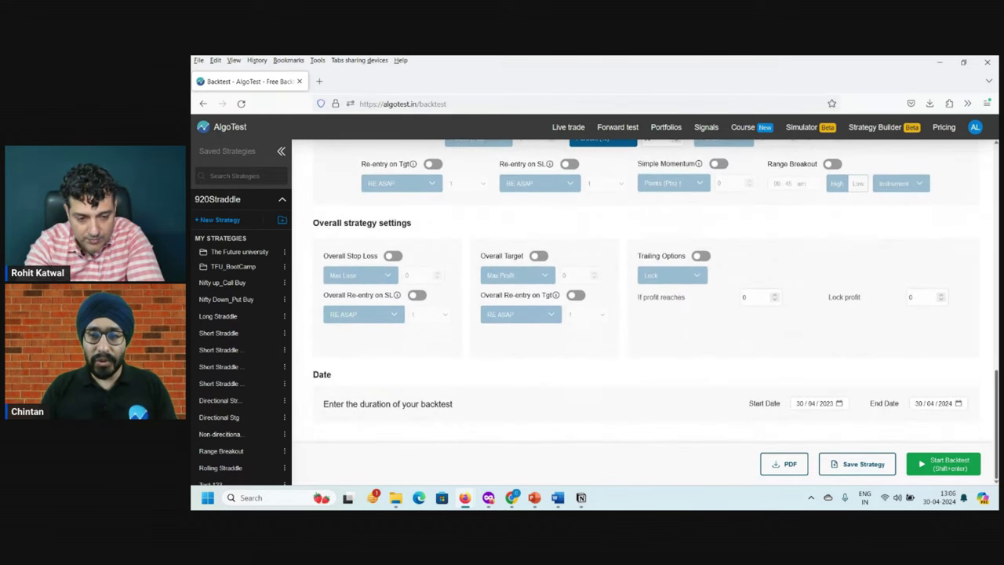
{"action": "left_click", "coordinate": [800, 403]}
{"action": "type", "text": "01 / 01 / "}
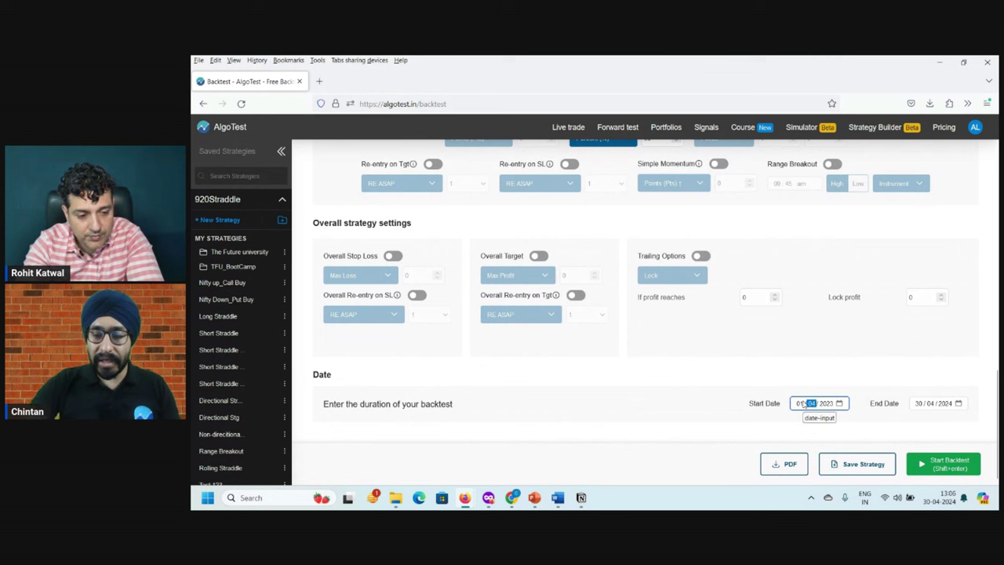
{"action": "type", "text": "2017"}
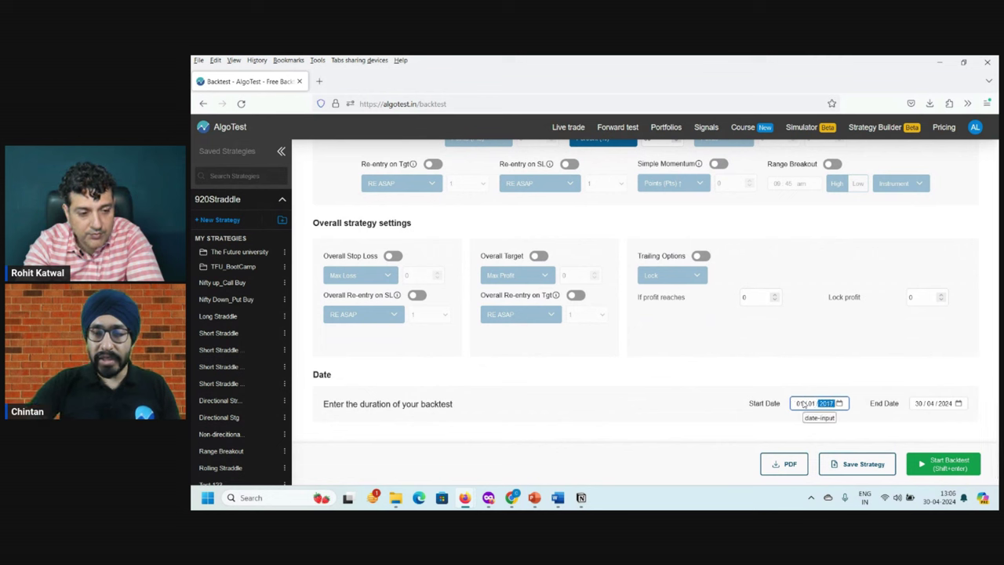
{"action": "left_click", "coordinate": [944, 466]}
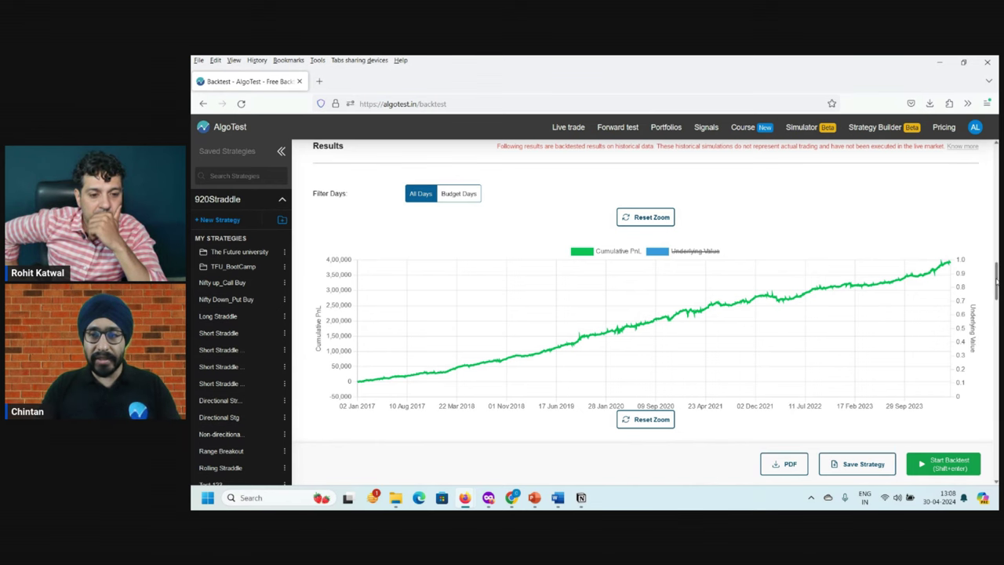
Step: Show the underlying value alongside cumulative PnL in the results chart and examine it together with the drawdown chart
{"action": "scroll", "coordinate": [996, 281], "scroll_direction": "up", "scroll_amount": 2}
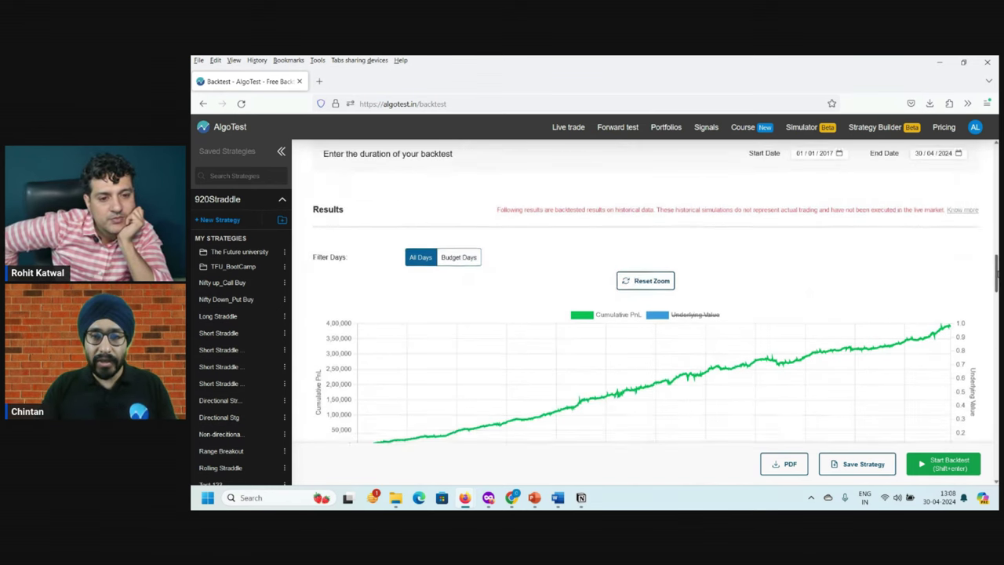
{"action": "scroll", "coordinate": [996, 281], "scroll_direction": "down", "scroll_amount": 2}
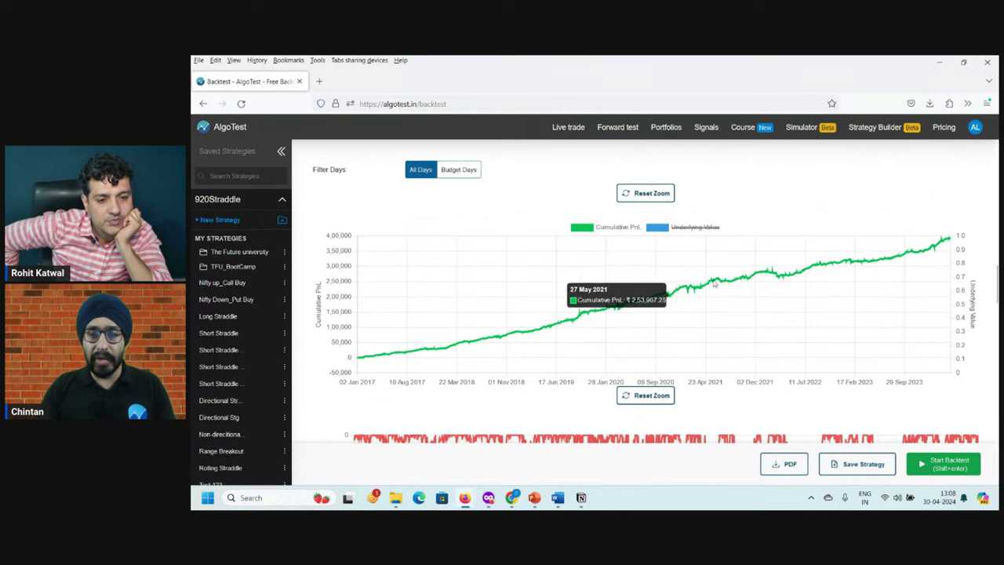
{"action": "left_click", "coordinate": [675, 228]}
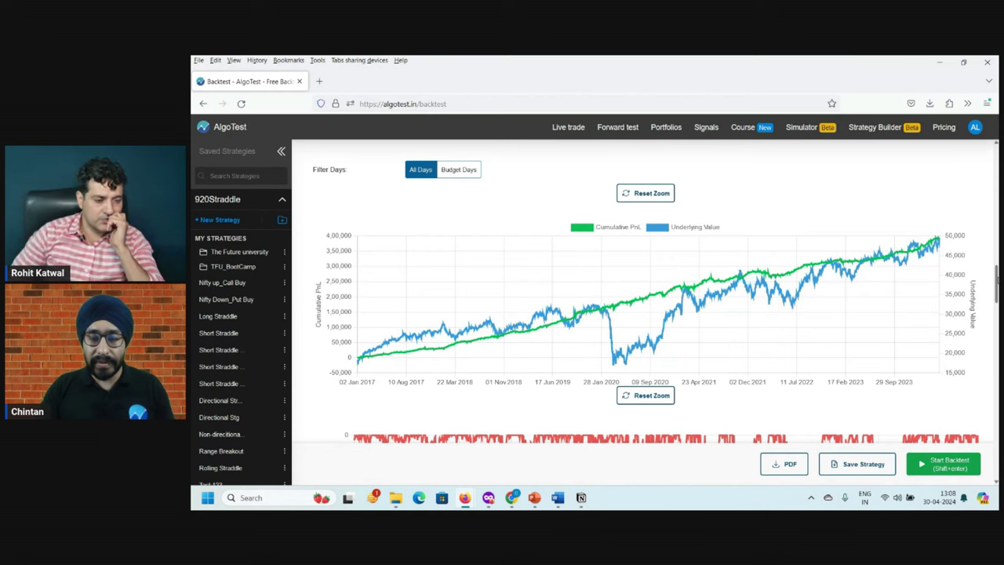
{"action": "scroll", "coordinate": [645, 290], "scroll_direction": "down", "scroll_amount": 3}
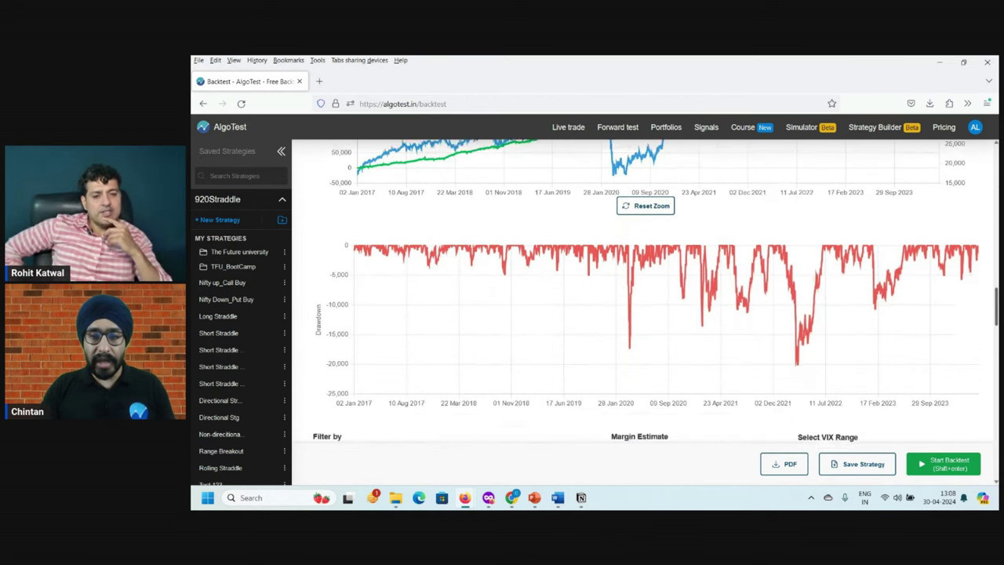
{"action": "scroll", "coordinate": [646, 291], "scroll_direction": "up", "scroll_amount": 3}
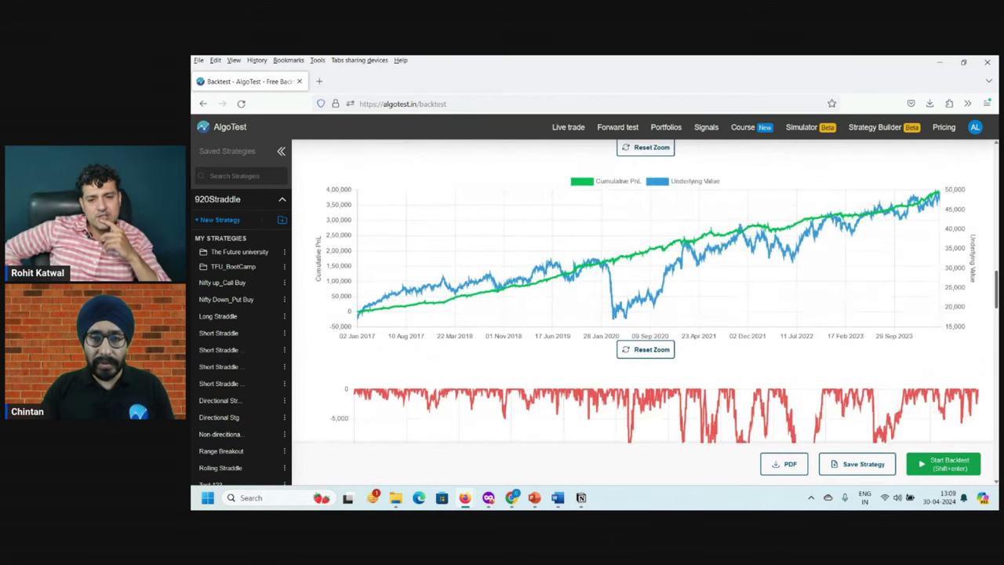